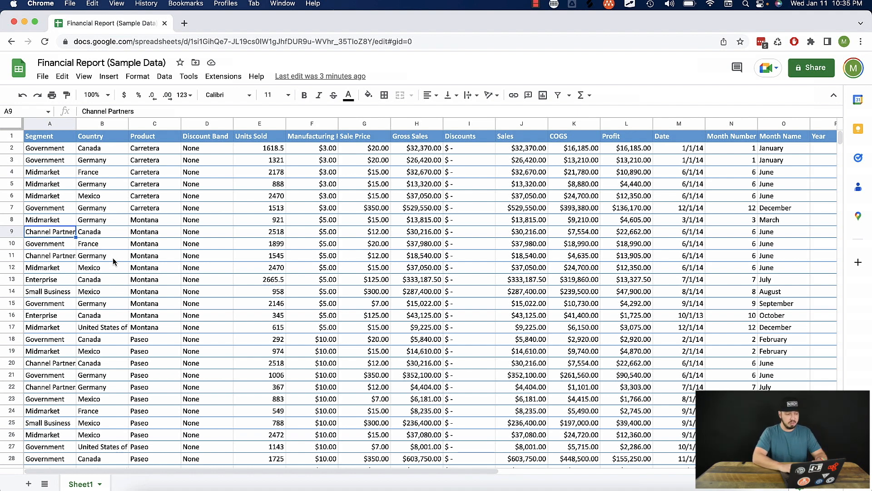
click(162, 77)
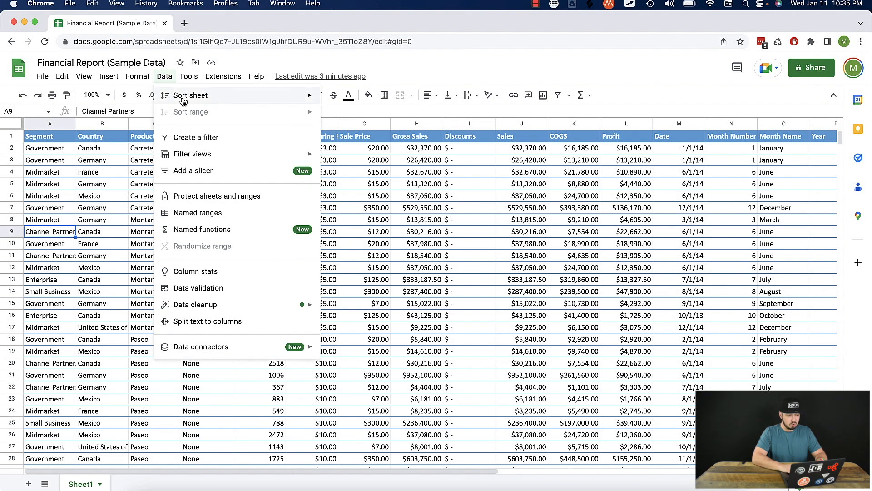
mouse_move(186, 102)
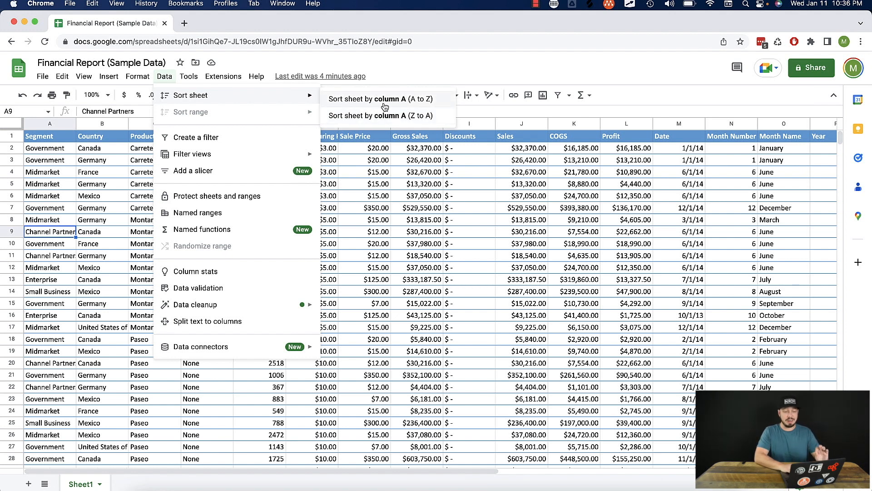
click(47, 172)
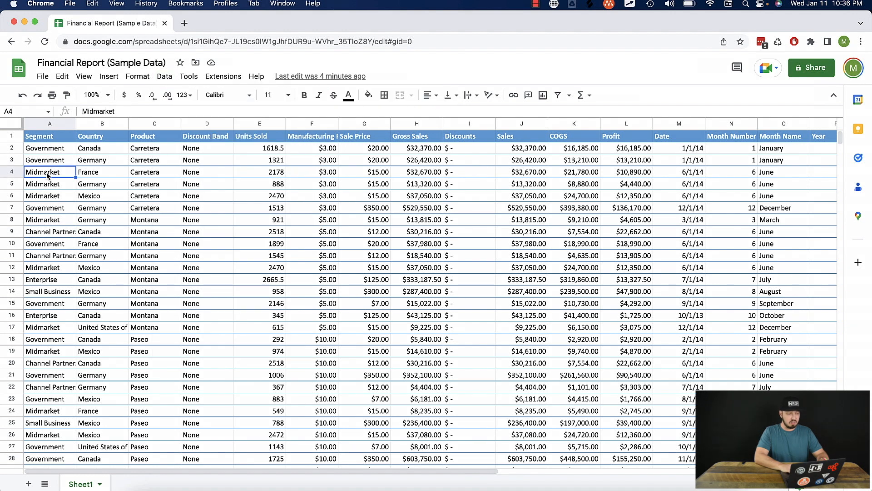
click(57, 307)
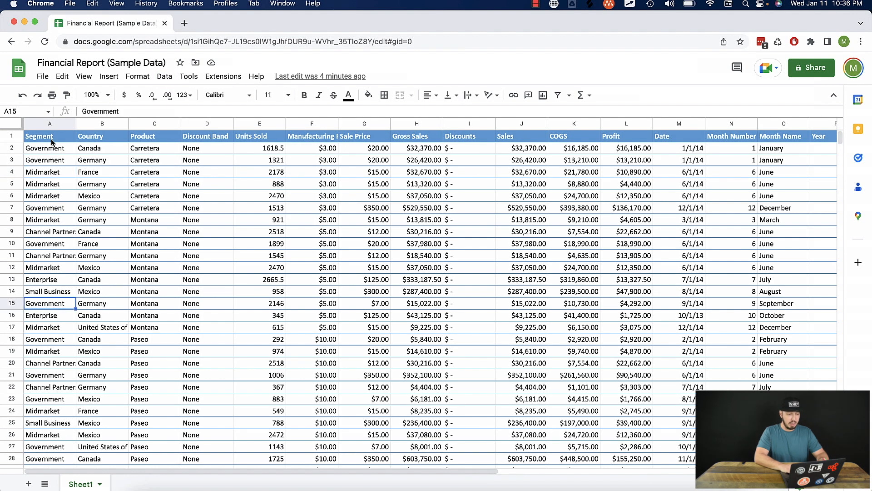
Sort the whole sheet by column A (Segment) from A to Z
click(50, 123)
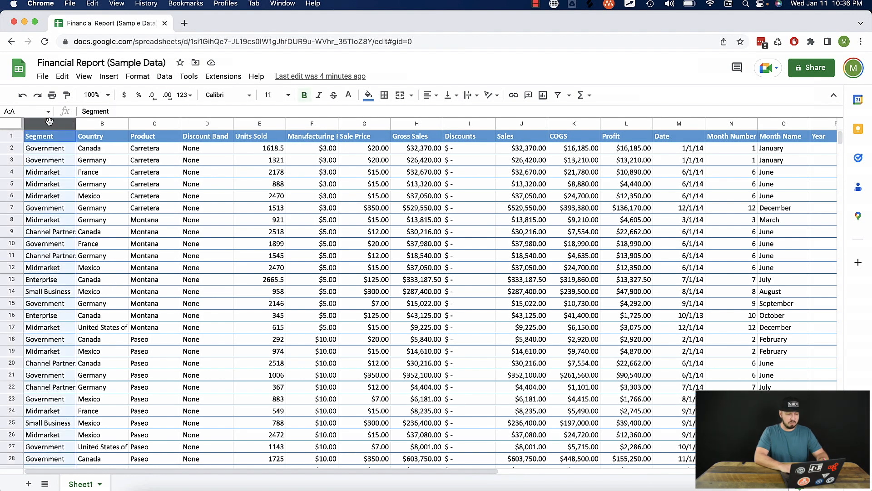
click(160, 78)
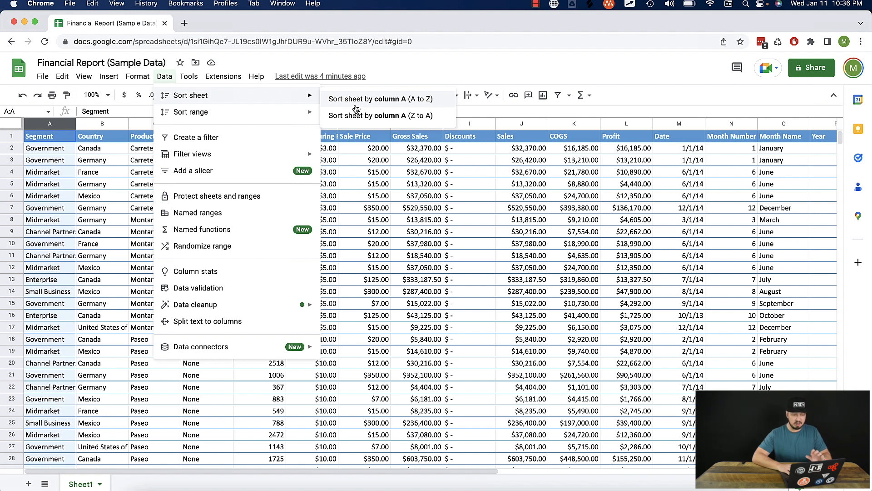
click(364, 107)
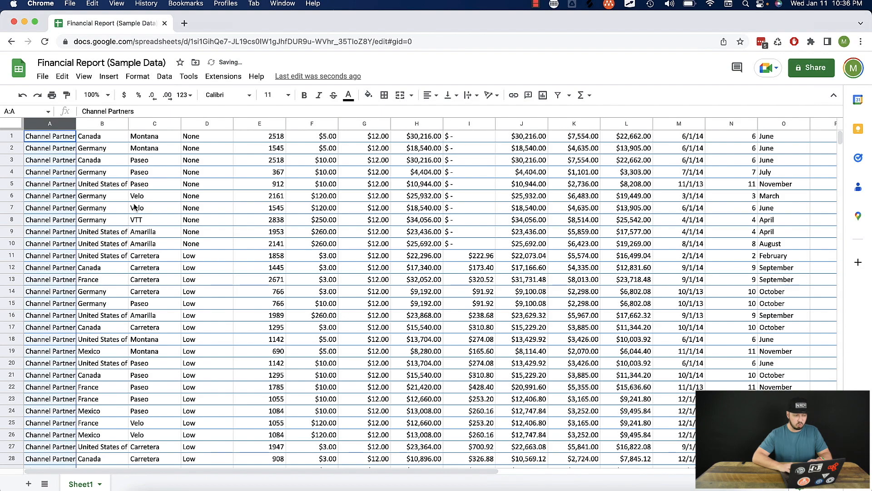
Check how the rows are grouped by segment down column A, and undo the sheet sort
click(60, 200)
scroll(61, 200, down, 20)
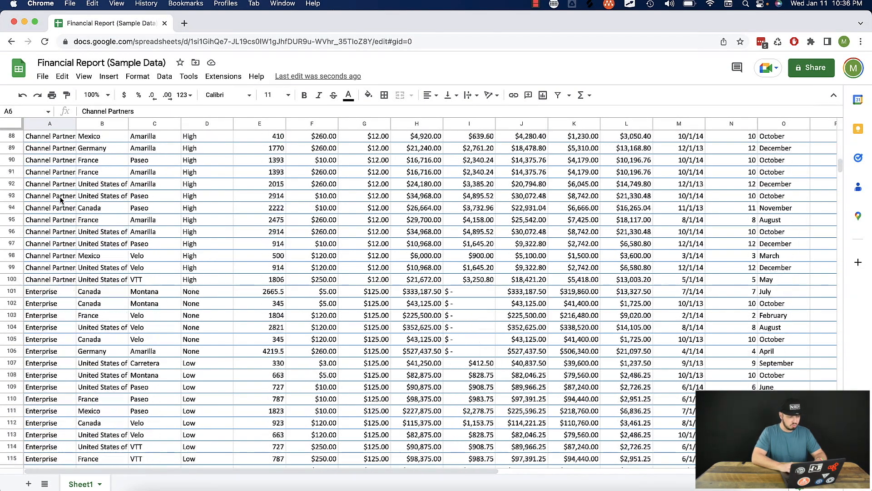
scroll(59, 197, down, 4)
click(38, 172)
scroll(39, 171, down, 20)
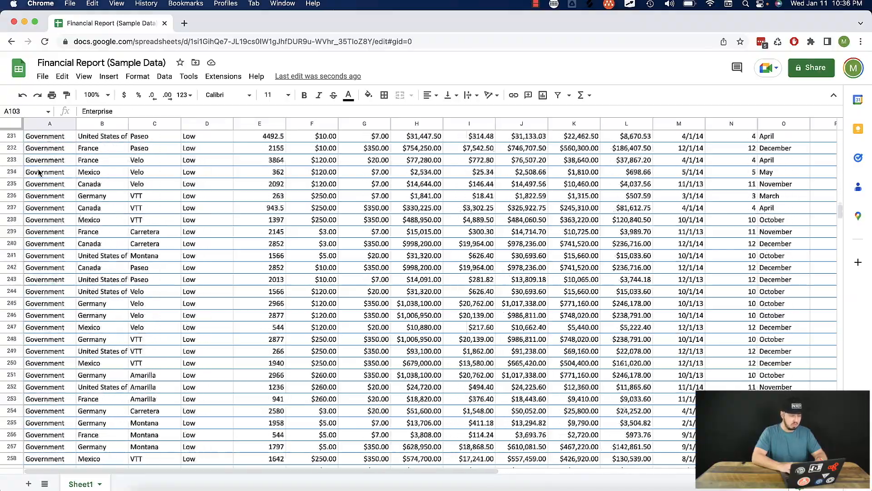
scroll(39, 172, down, 20)
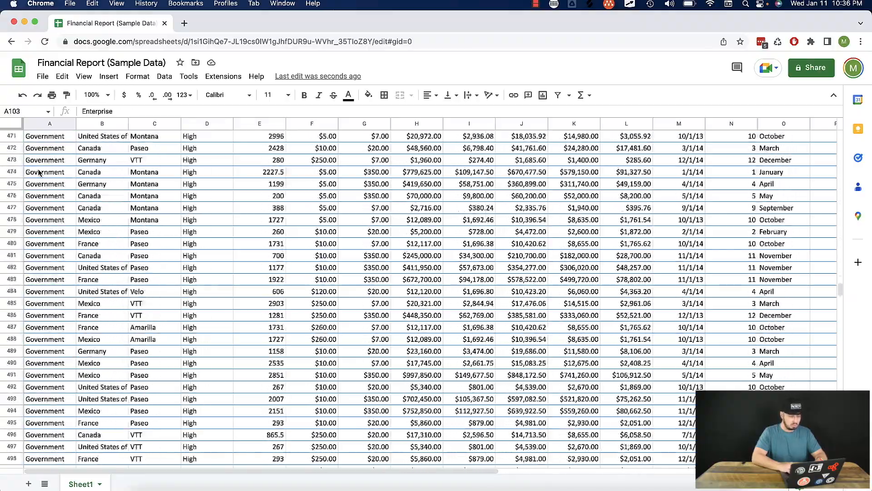
scroll(39, 171, down, 20)
scroll(41, 180, up, 7)
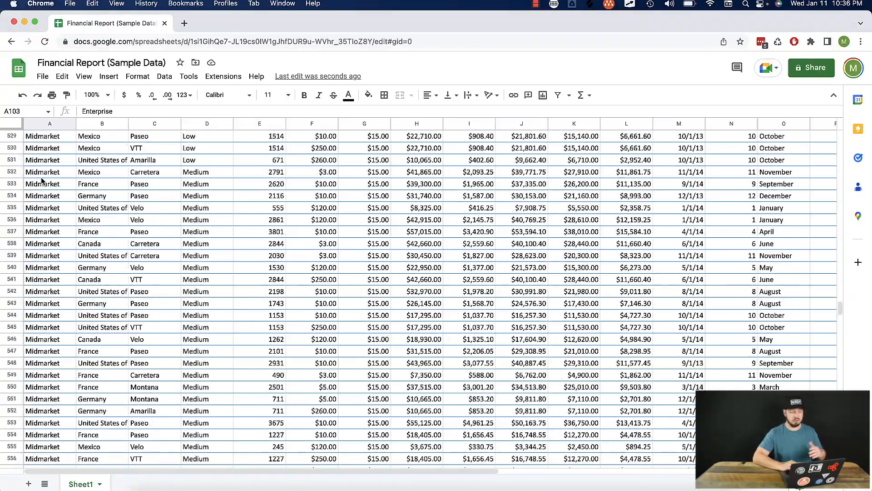
scroll(41, 180, up, 10)
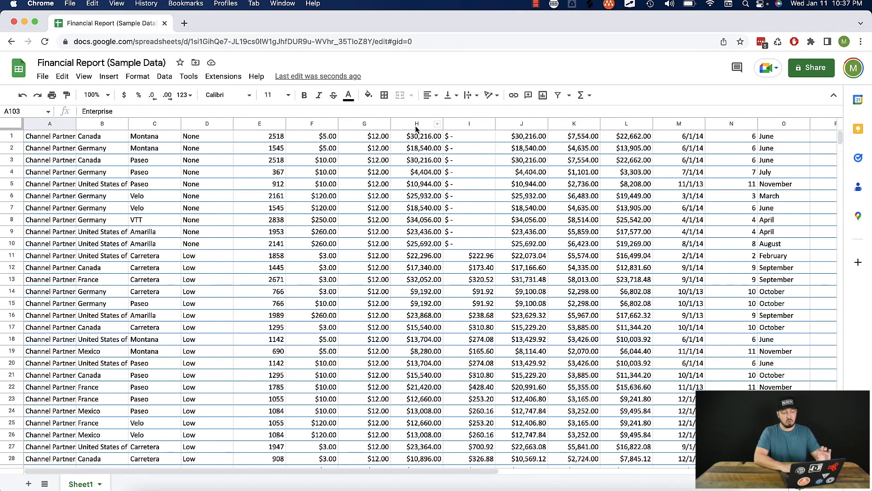
key(super+z)
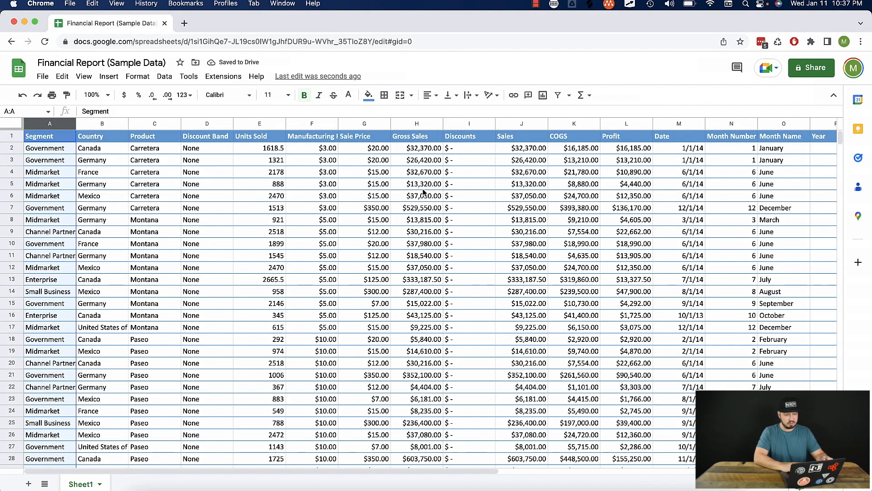
Freeze header row 1 so that it is excluded from sorting
click(10, 136)
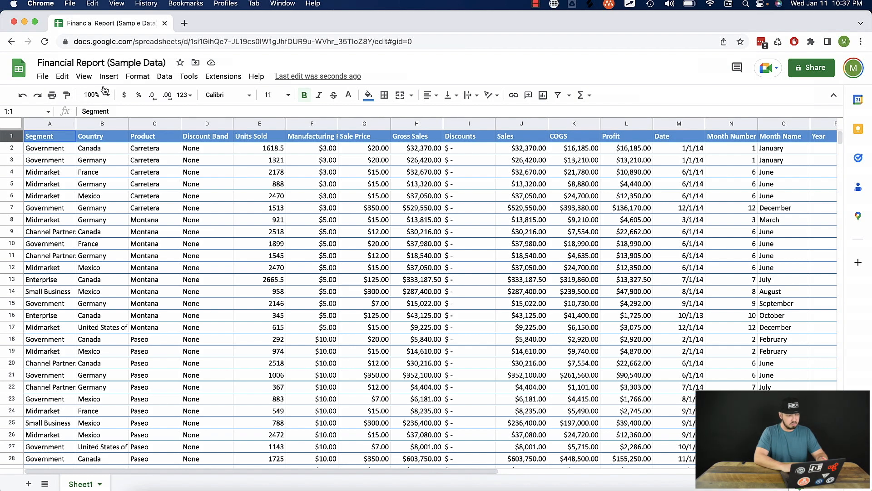
click(164, 77)
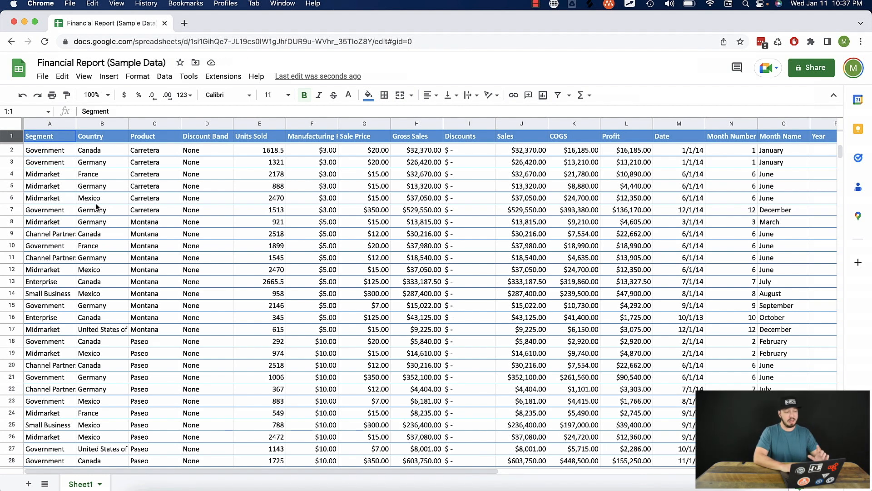
With the header row frozen, sort the sheet by the Segment column (column A) from A to Z
click(57, 124)
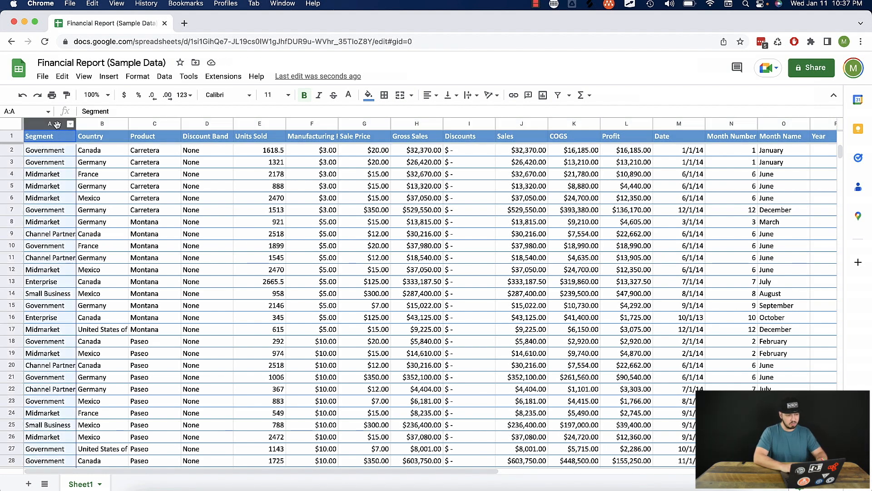
click(164, 78)
mouse_move(182, 98)
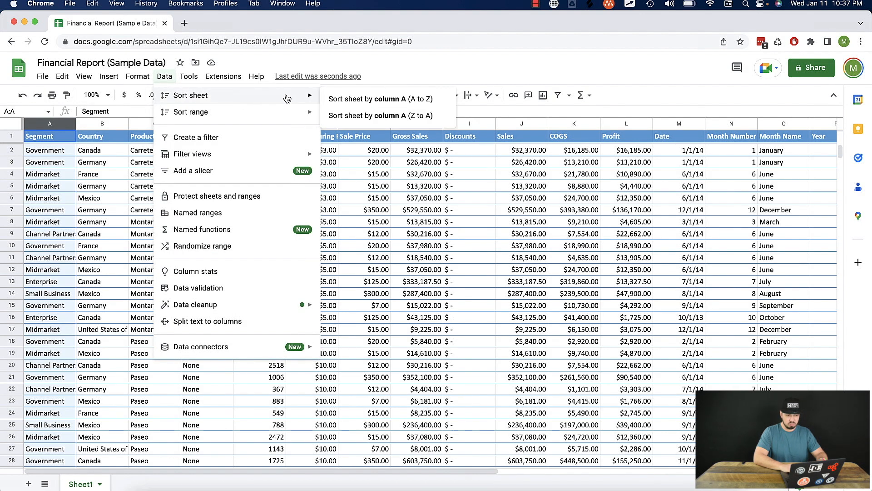
click(369, 99)
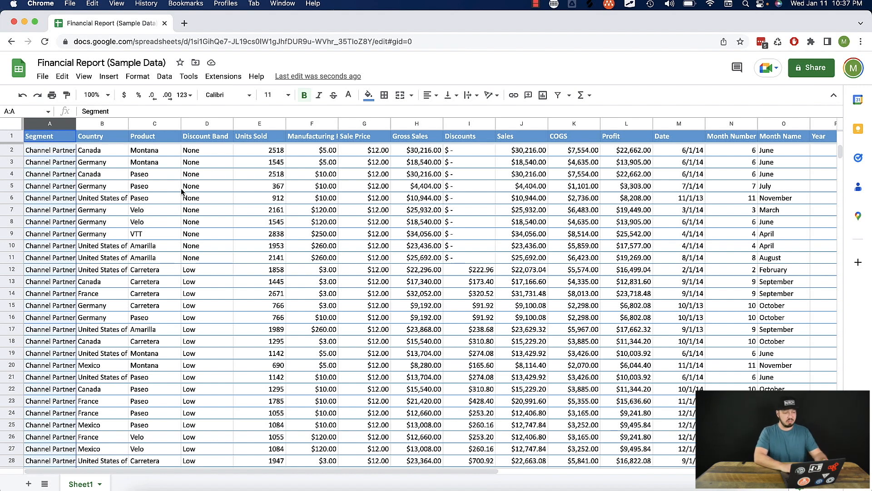
click(180, 190)
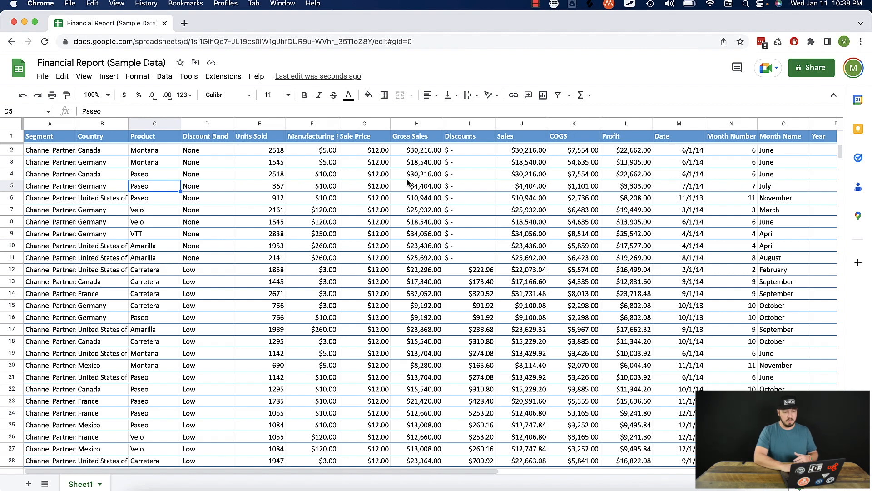
Sort the sheet by column H (Gross Sales) from Z to A, highest values first
click(417, 124)
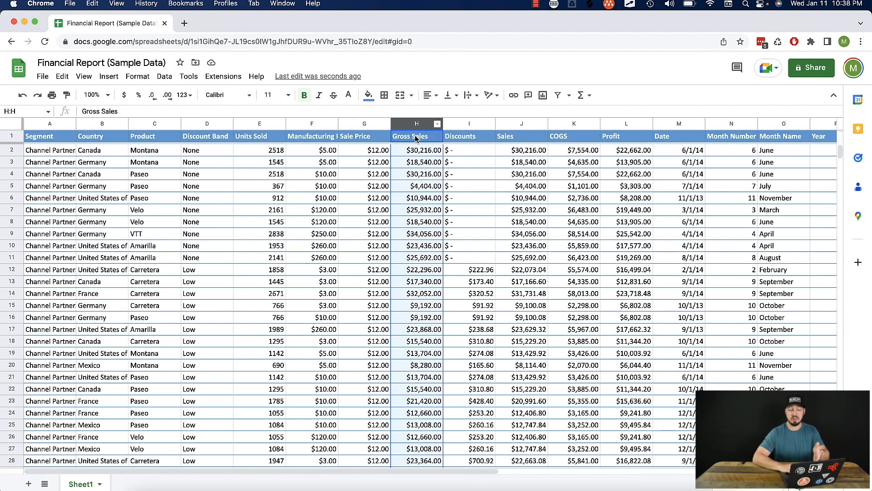
click(422, 187)
click(418, 284)
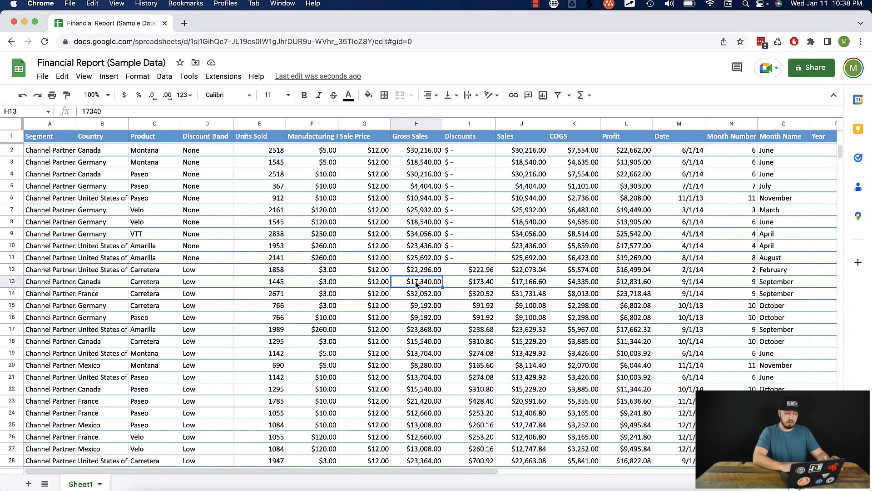
click(412, 129)
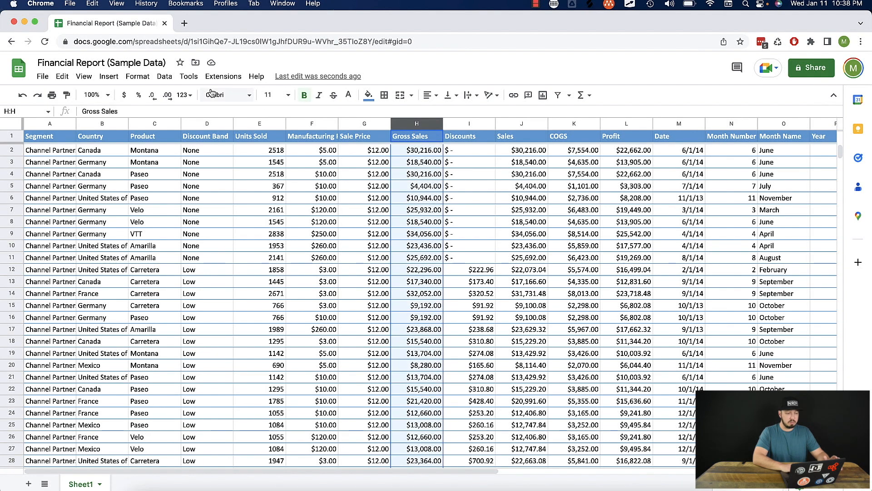
click(169, 78)
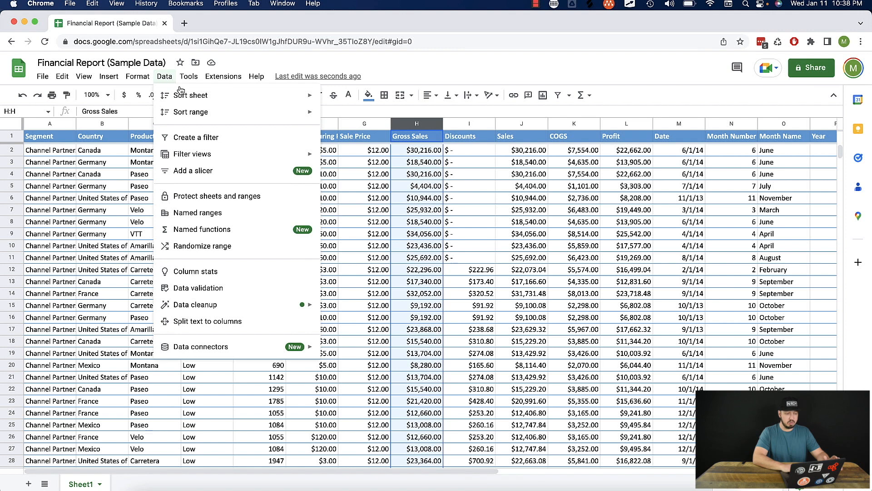
mouse_move(233, 99)
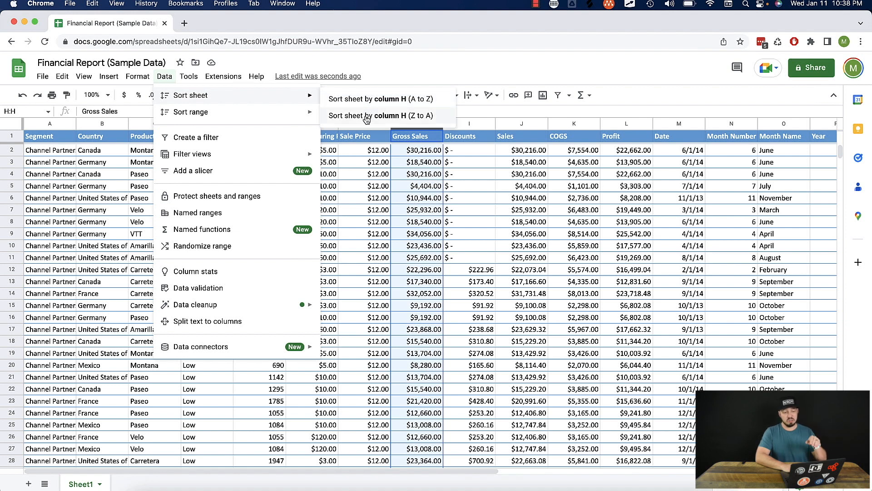
click(420, 122)
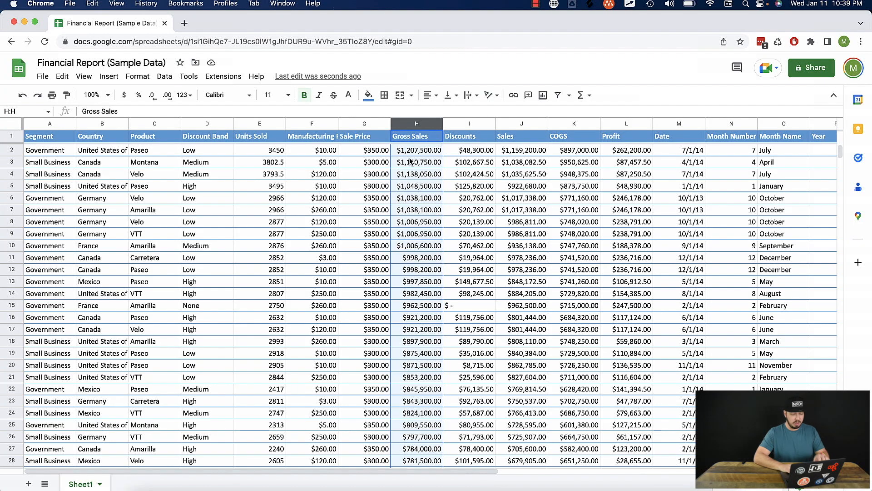
Undo the Gross Sales sort and check the Segment values in column A
key(super+z)
click(209, 177)
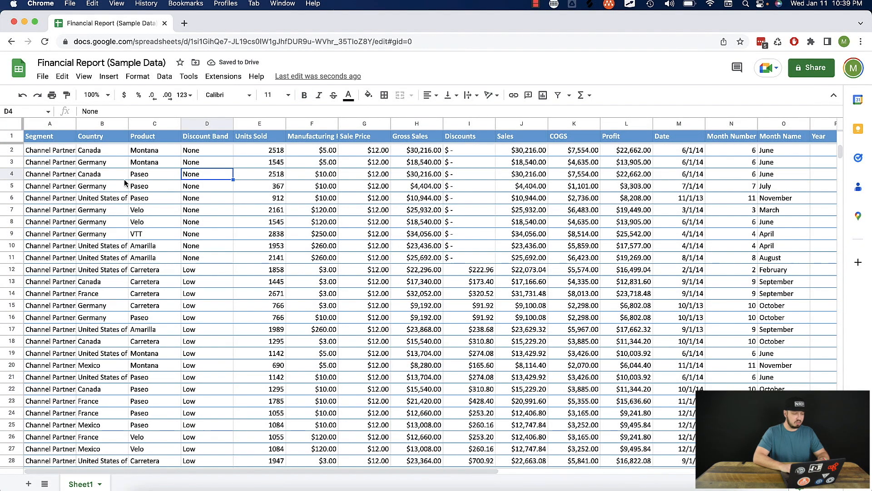
drag(52, 151, 53, 365)
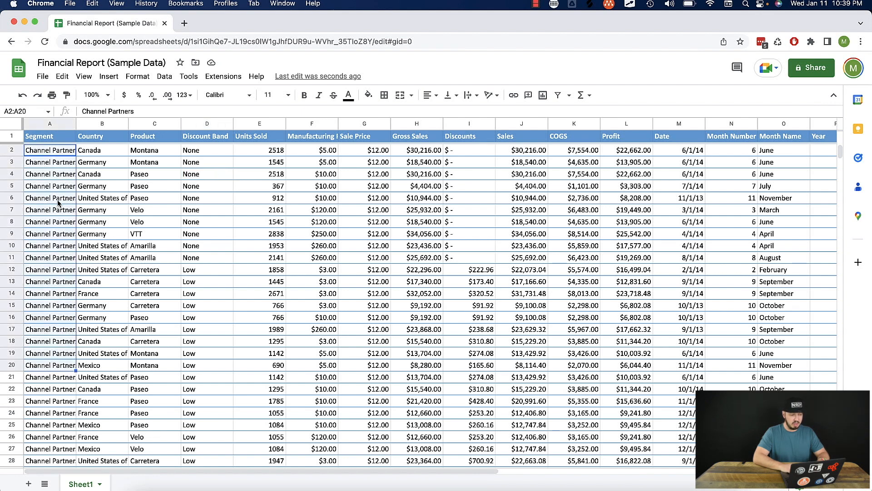
click(74, 186)
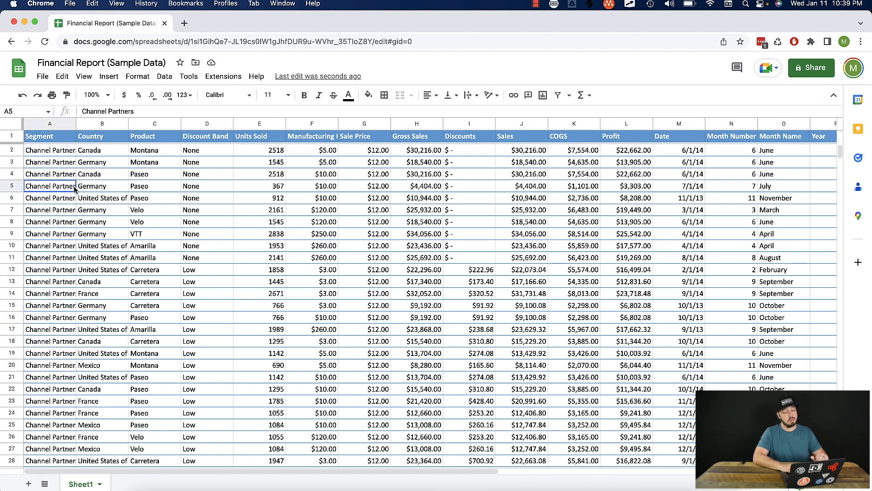
Open the advanced range sorting options for the entire sheet and mark the data as having a header row
click(15, 130)
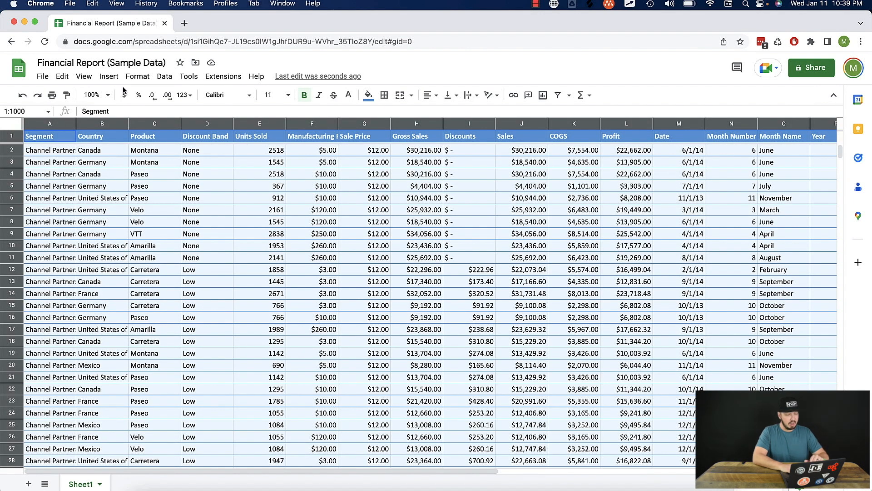
click(160, 80)
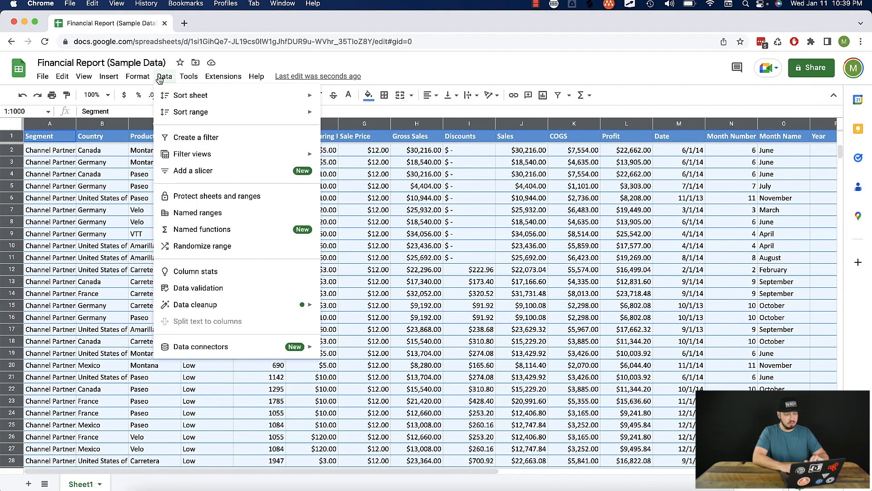
mouse_move(195, 118)
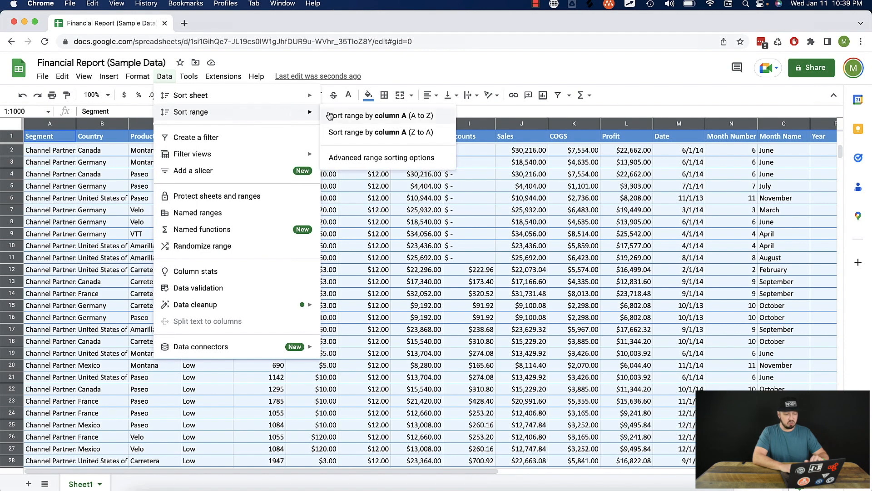
click(354, 159)
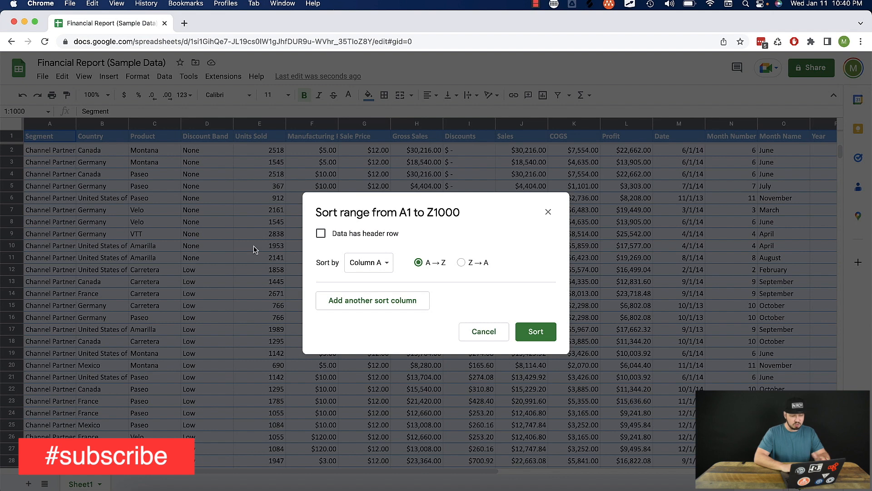
click(321, 234)
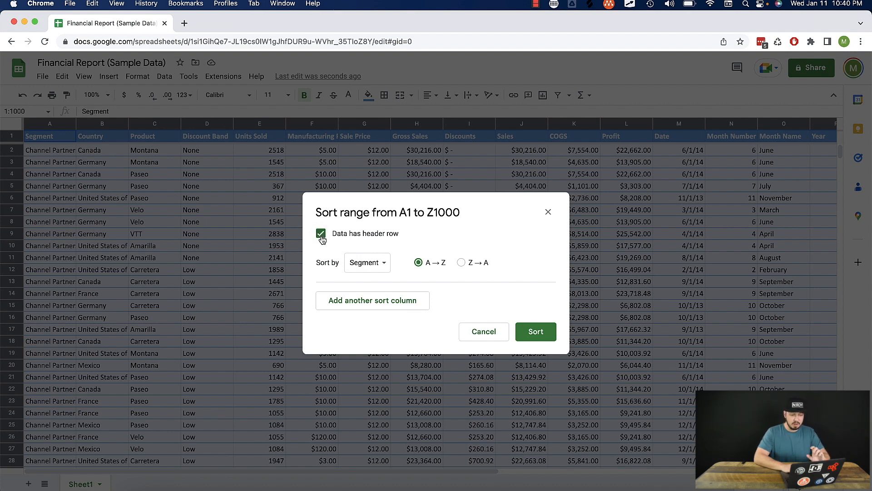
Sort the range by Country from A to Z, with Gross Sales from Z to A as the second sort column
click(385, 265)
click(389, 279)
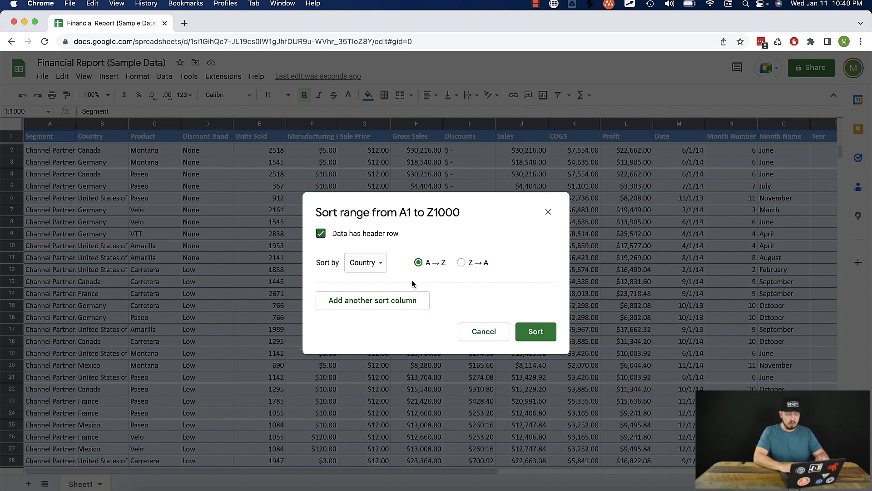
click(371, 302)
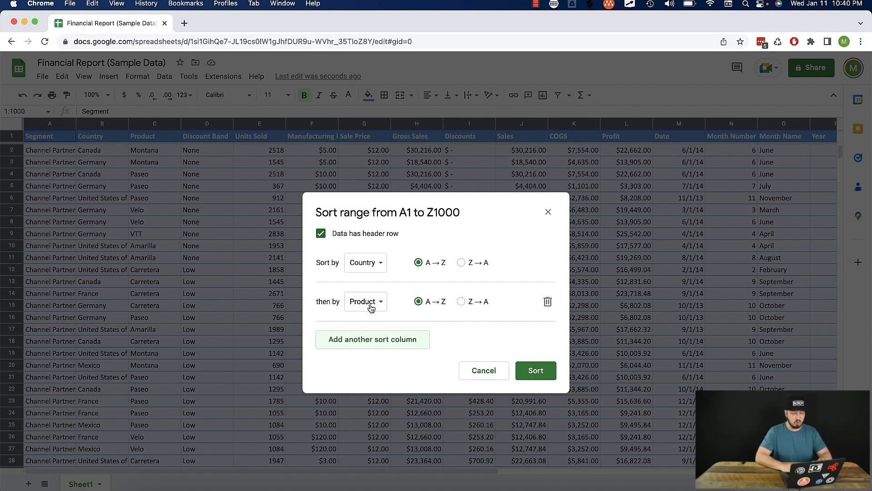
click(371, 306)
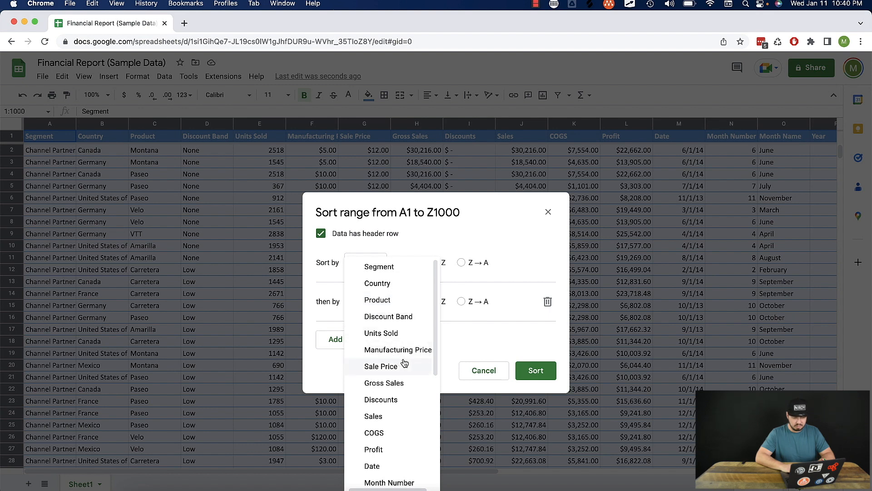
drag(437, 342, 436, 344)
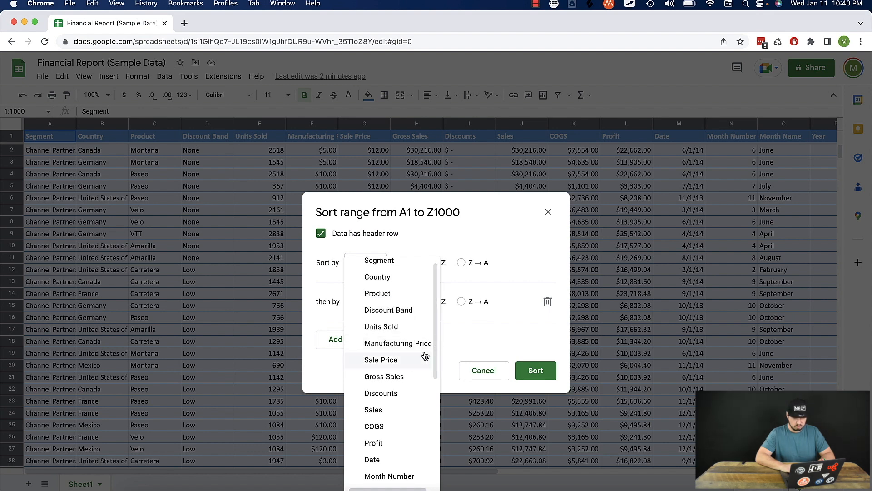
click(400, 376)
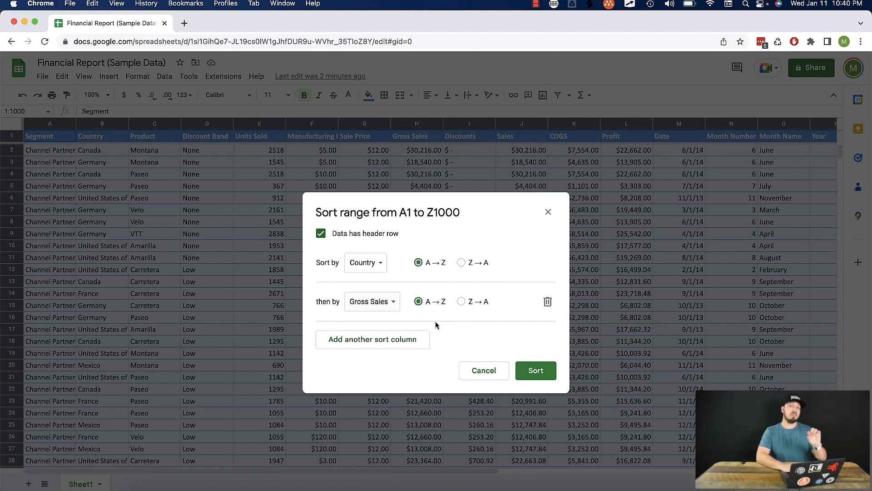
click(461, 301)
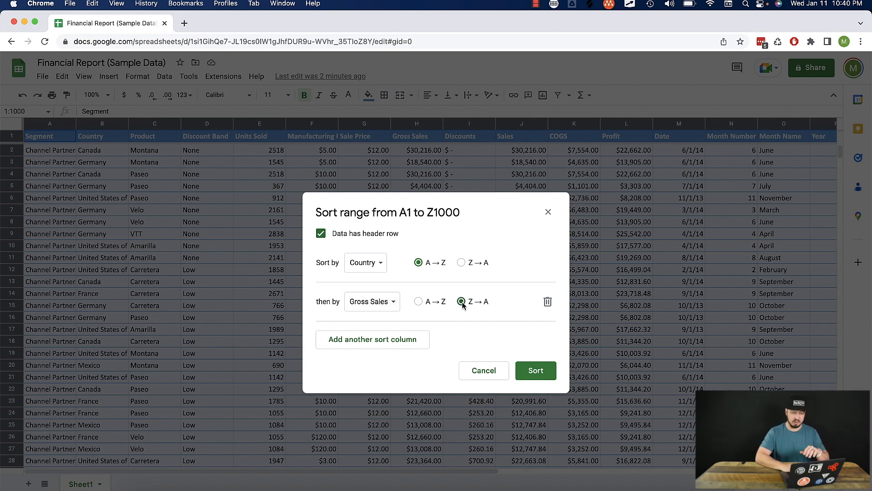
click(540, 370)
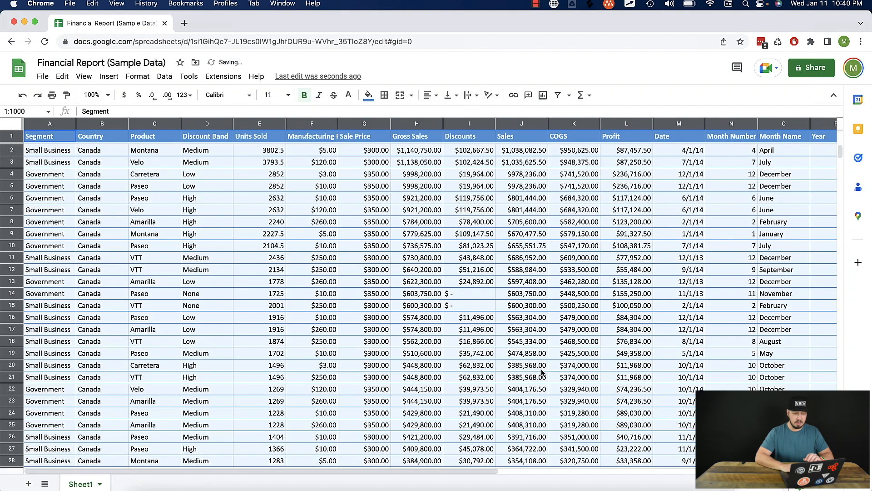
Select cells B2 to B18 to examine the order of the Country values
click(255, 237)
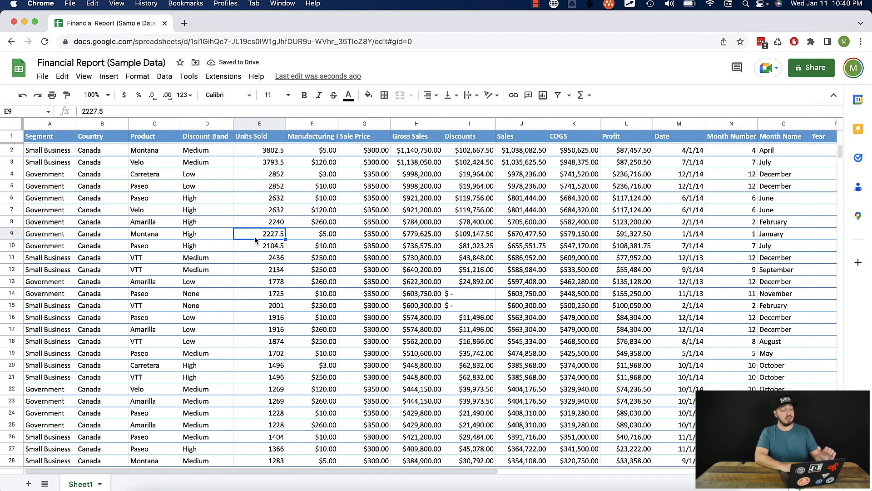
click(102, 153)
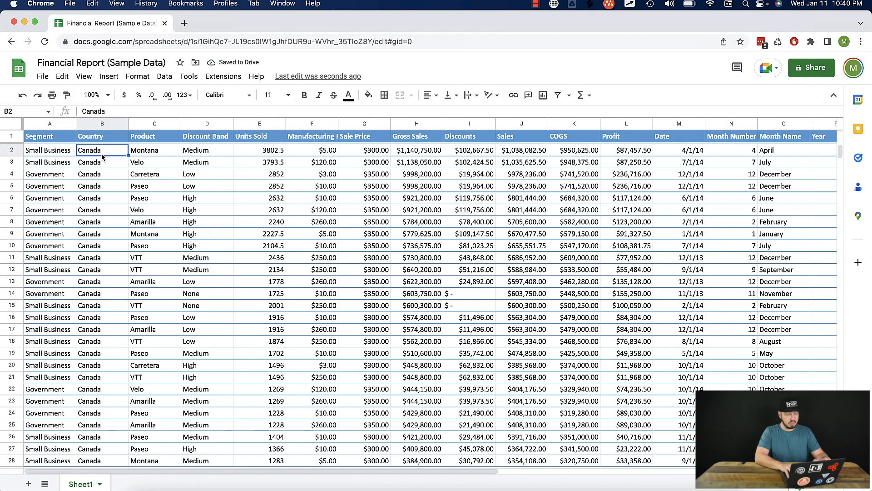
key(shift+Down)
key(shift+Down)
key(shift+Down)
key(shift+Down)
key(shift+Down)
key(shift+Down)
key(shift+Down)
key(shift+Down)
key(shift+Down)
key(shift+Down)
key(shift+Down)
key(shift+Down)
key(shift+Down)
key(shift+Down)
key(shift+Down)
key(shift+Down)
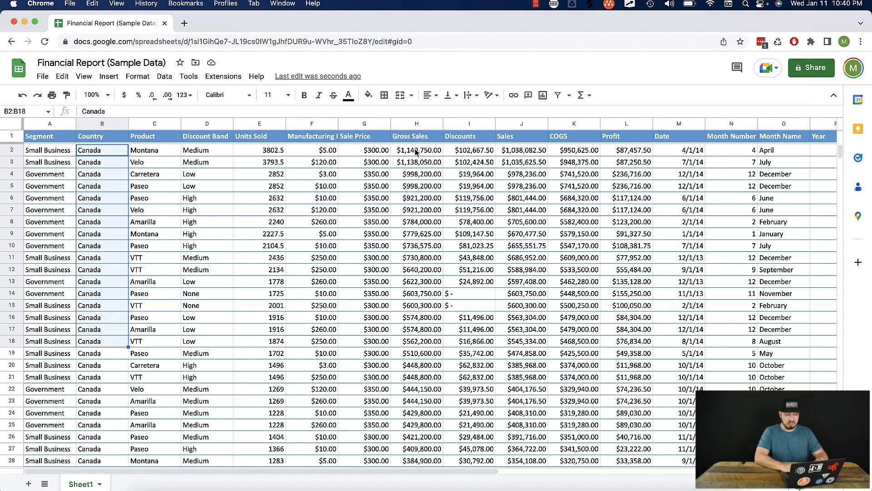
Examine the Gross Sales order within Canada and at the first France row, selecting H2:H10 and B142:I142 for reference
drag(417, 150, 427, 251)
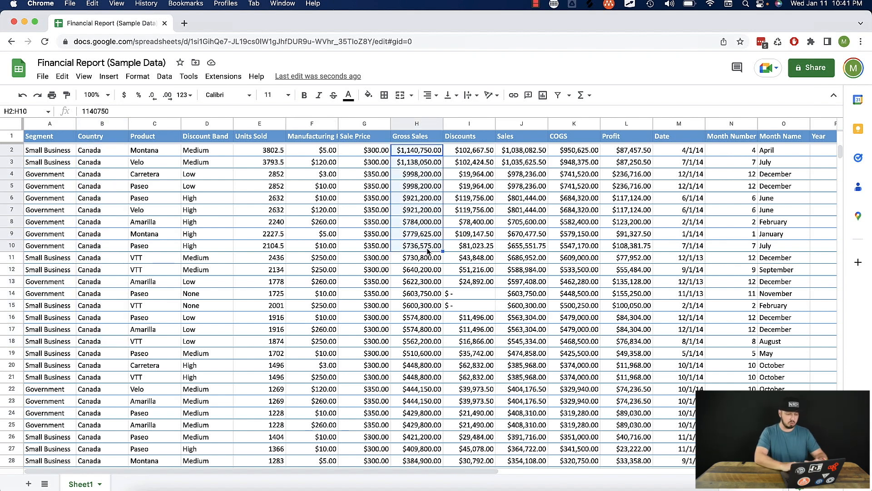
scroll(420, 290, down, 1)
scroll(421, 289, down, 20)
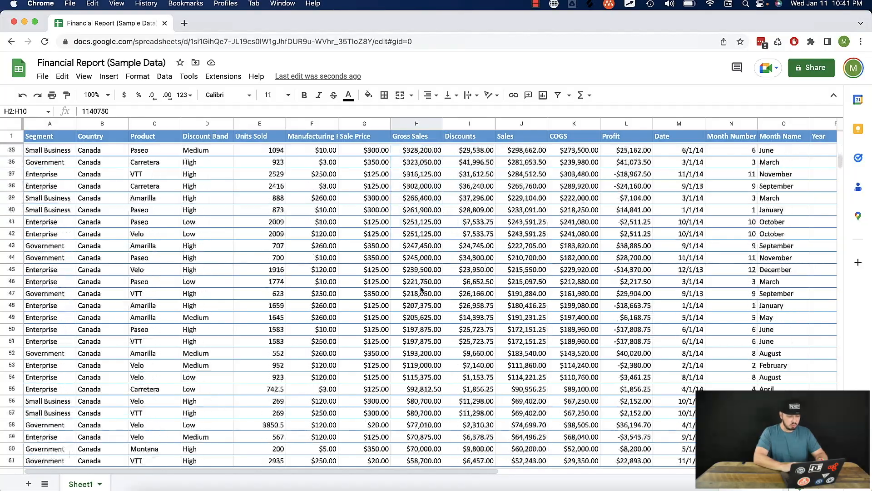
scroll(421, 289, down, 12)
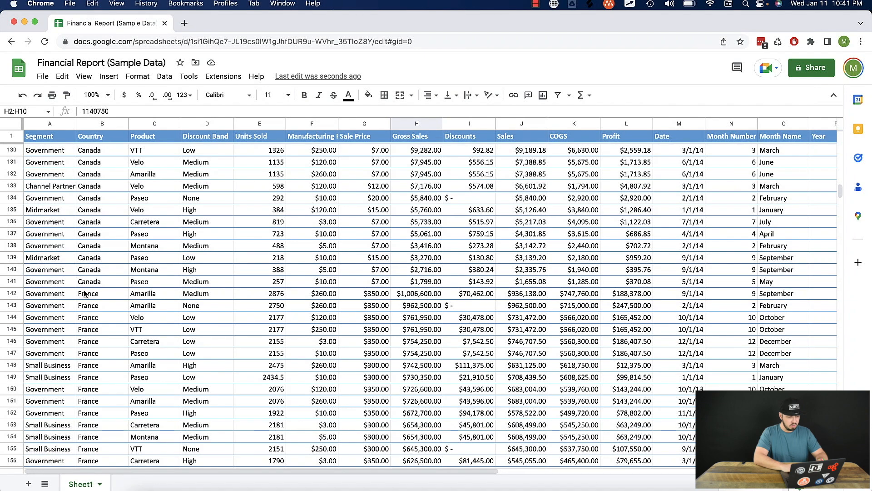
drag(86, 293, 445, 295)
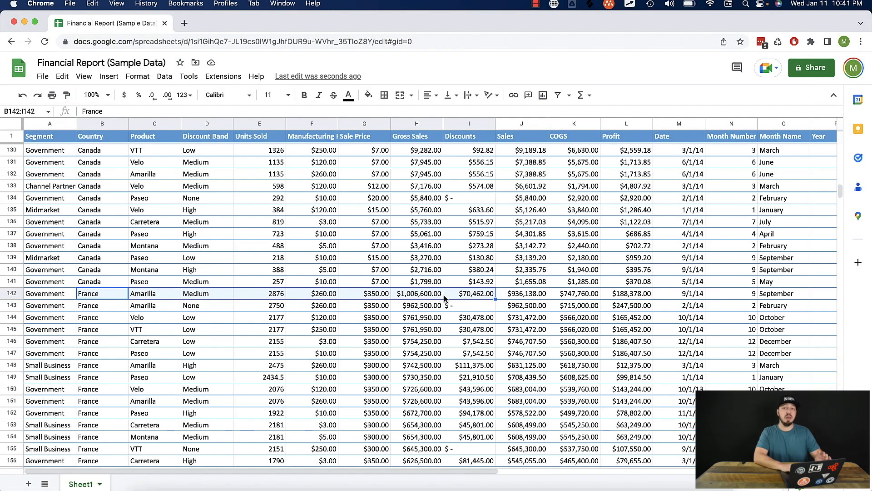
scroll(443, 295, up, 20)
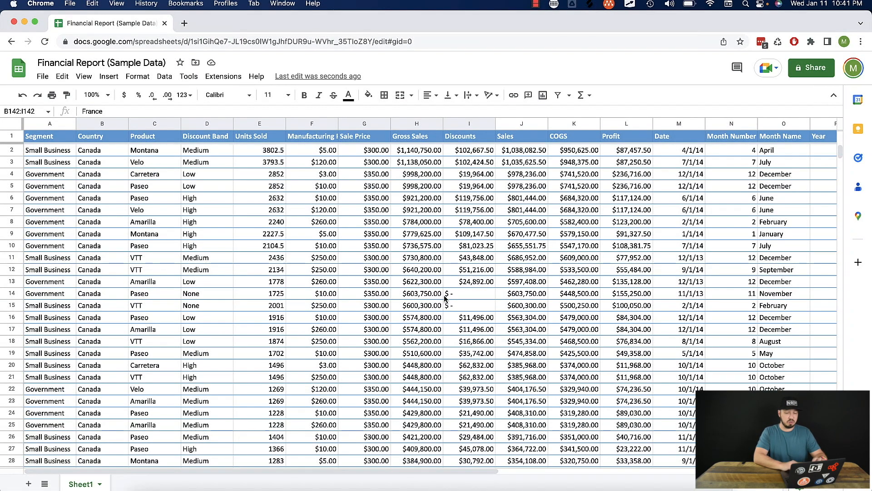
click(380, 259)
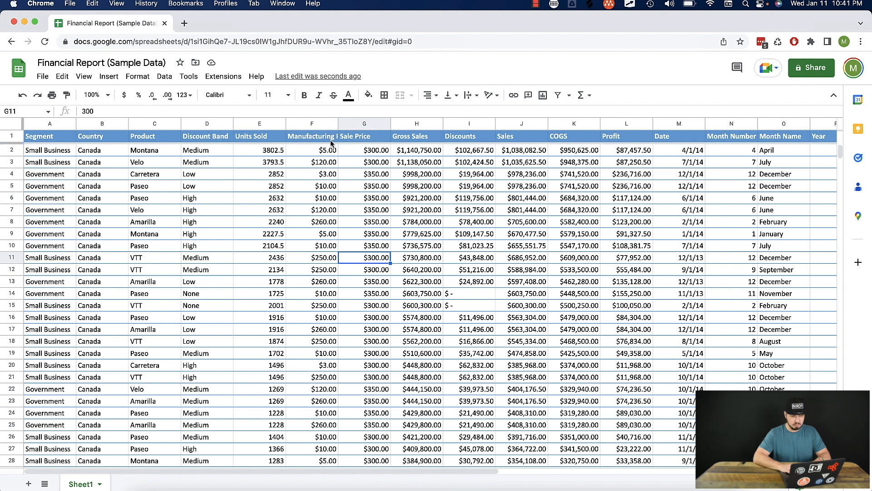
Sort only the Gross Sales column (column H) as a range from A to Z, leaving the other columns out of the sort
click(419, 127)
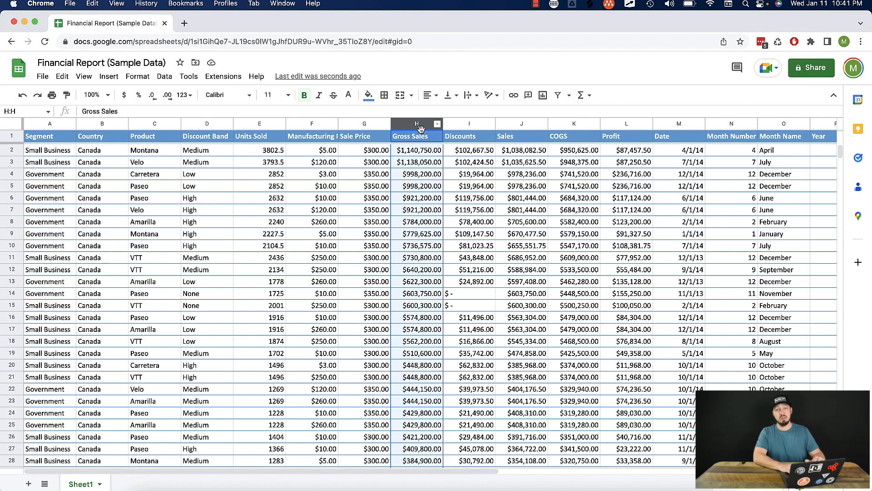
click(164, 78)
mouse_move(182, 114)
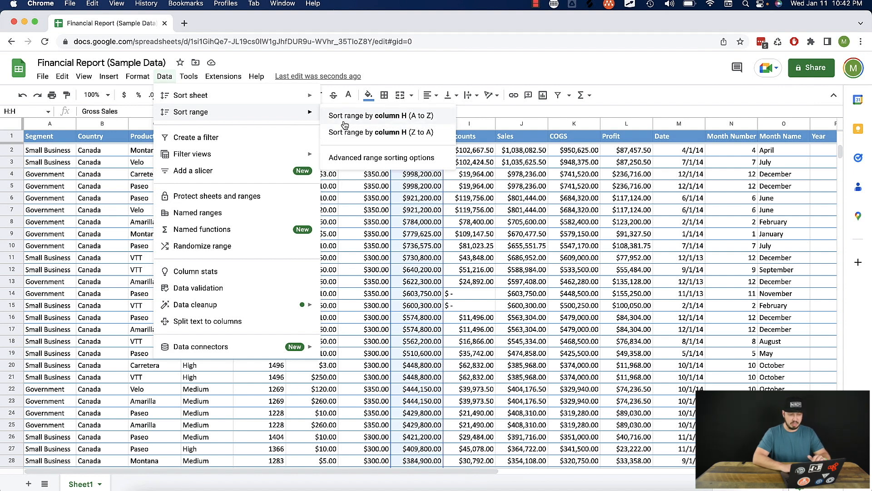
click(344, 116)
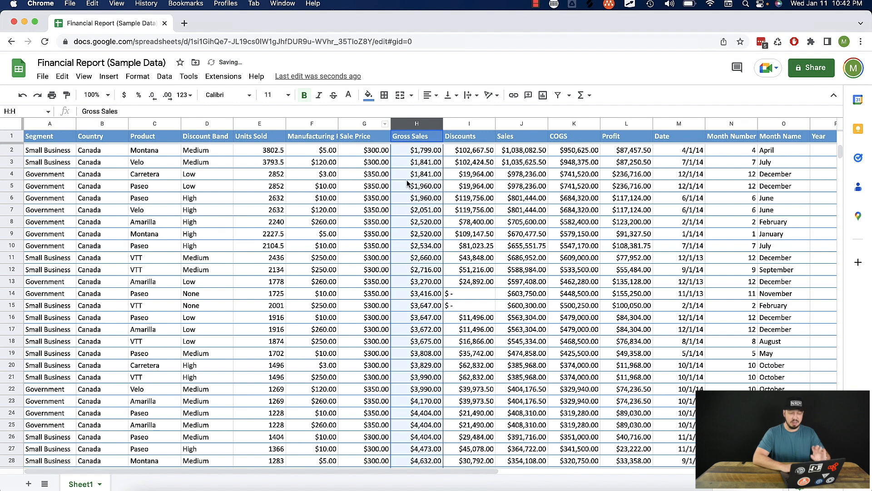